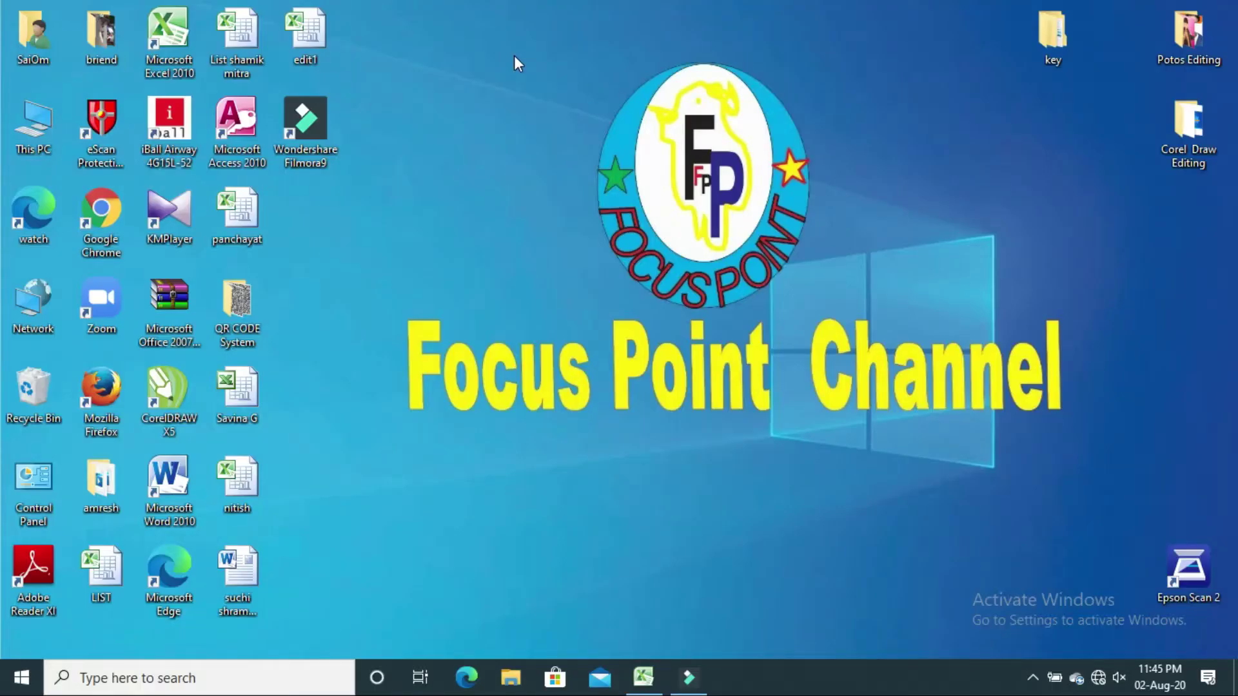
Refresh the desktop twice, then restore the edit1 Excel workbook from the taskbar.
right_click(514, 58)
click(554, 108)
right_click(474, 52)
click(520, 104)
click(645, 677)
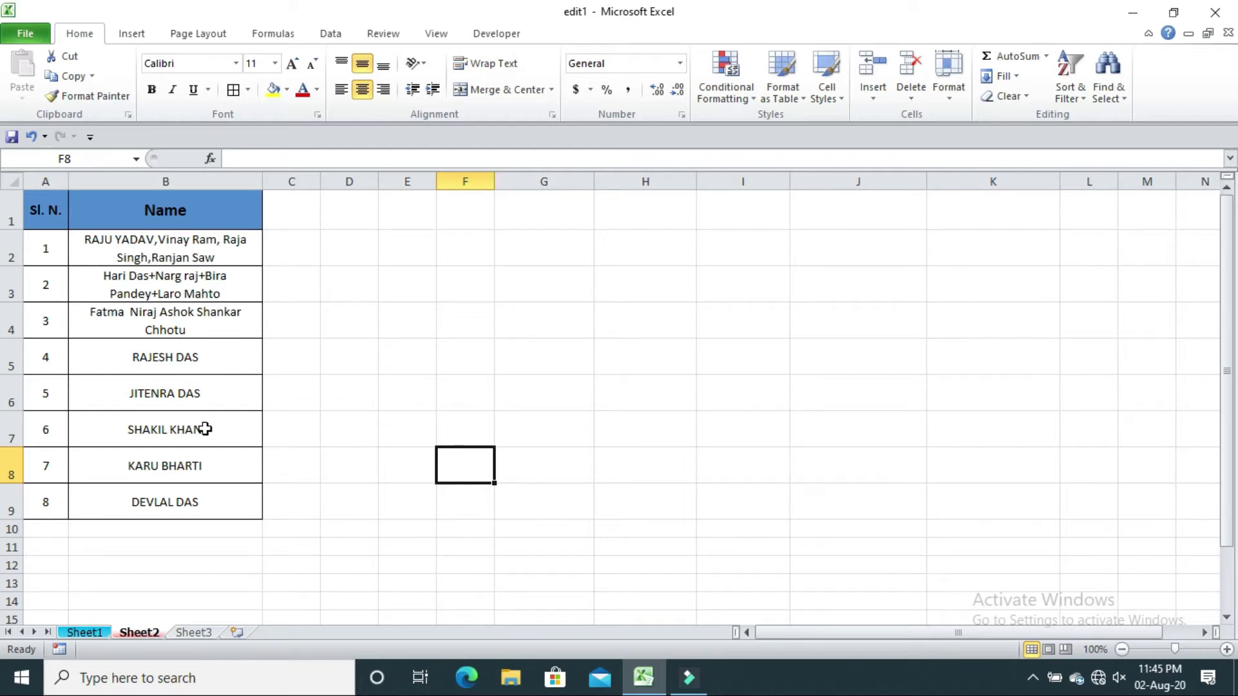
click(98, 633)
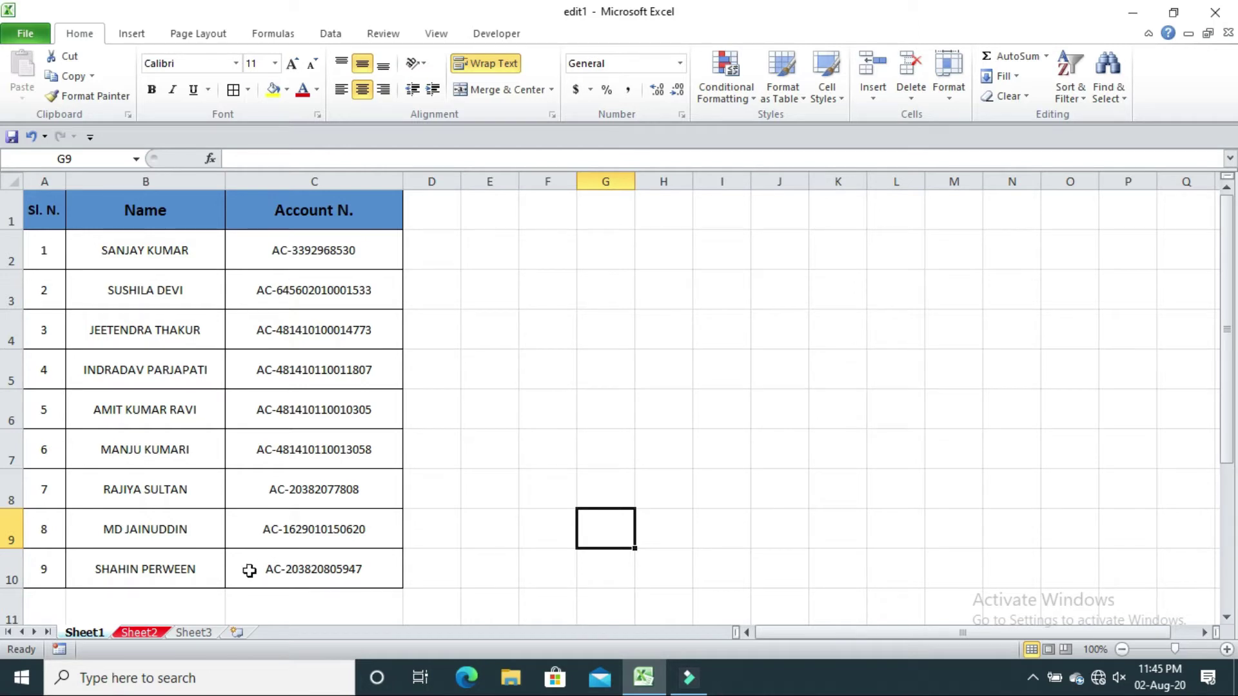
click(141, 632)
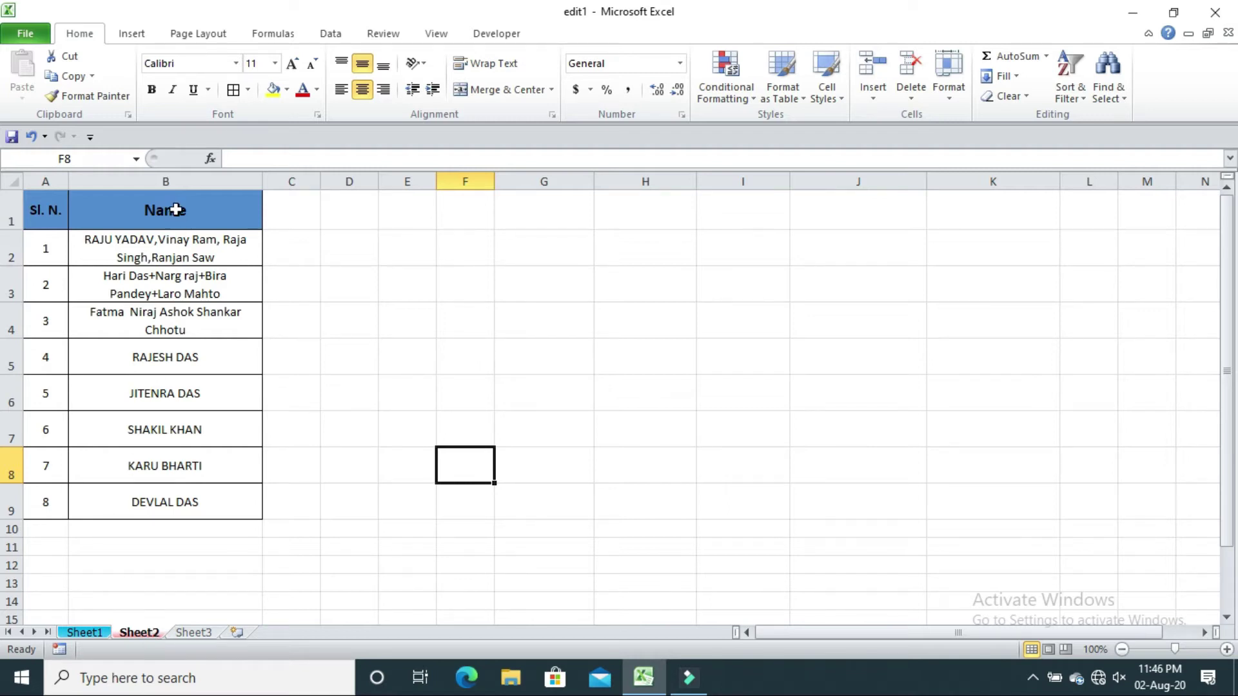
Select the names in B2:B9 and start Text to Columns as Delimited data.
drag(106, 245, 134, 502)
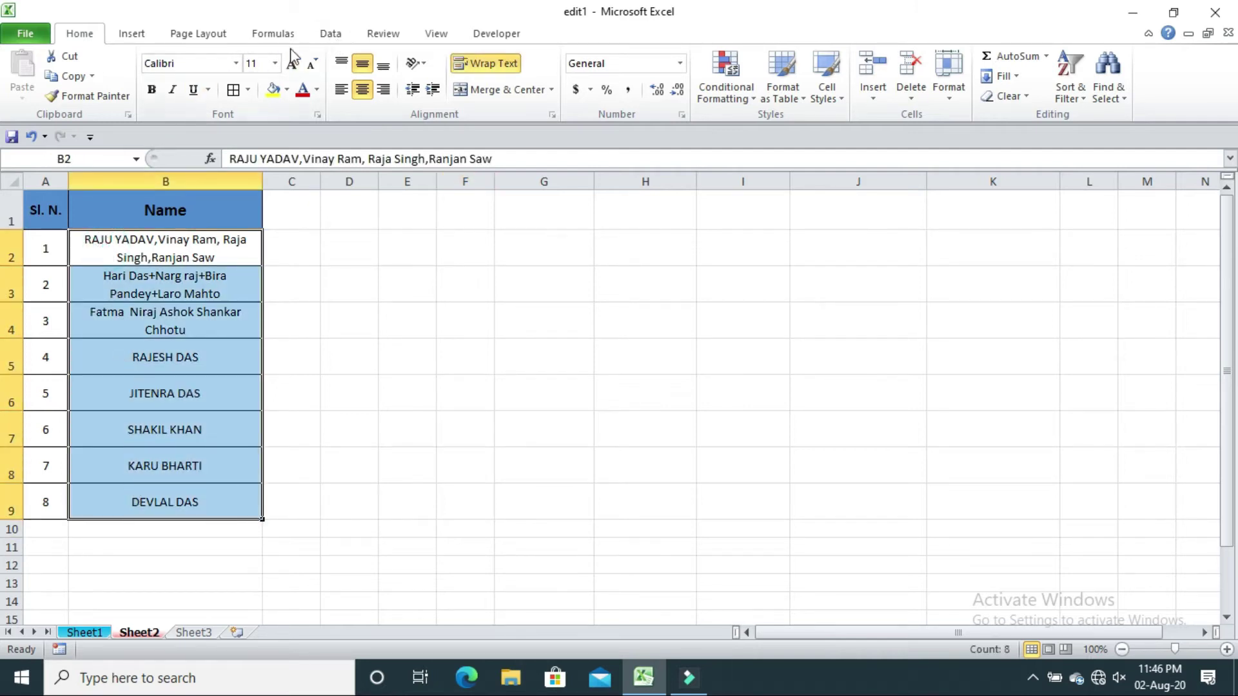
click(335, 40)
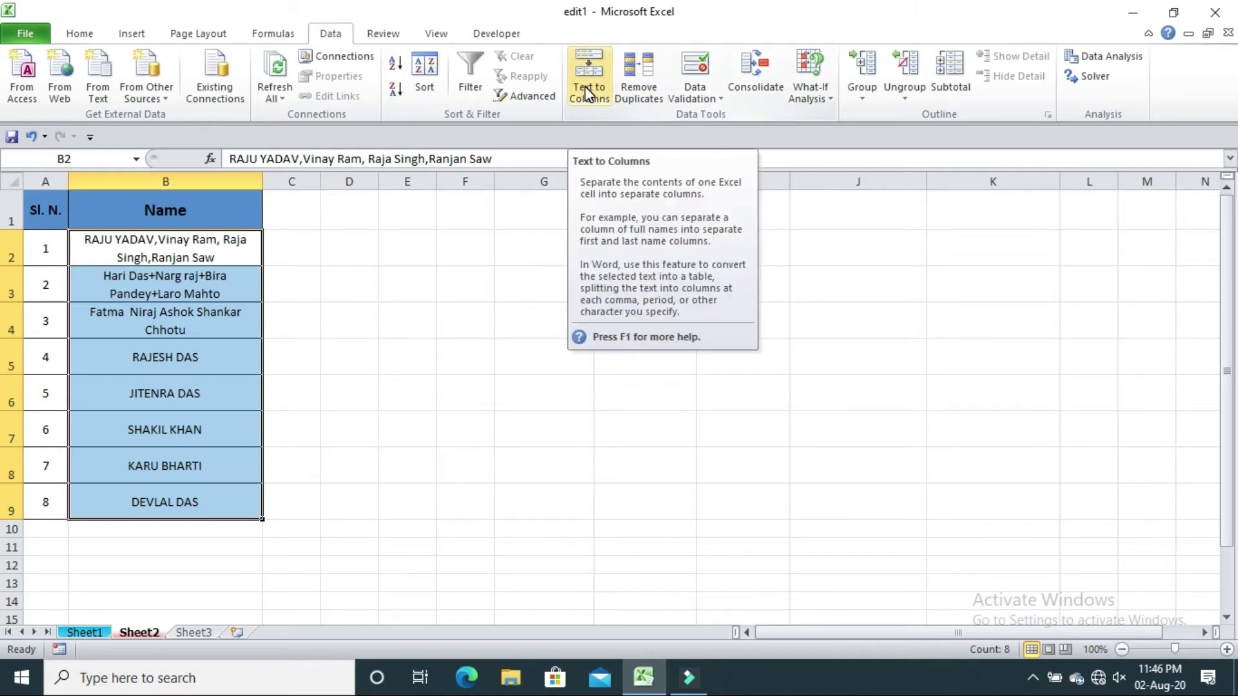
click(585, 86)
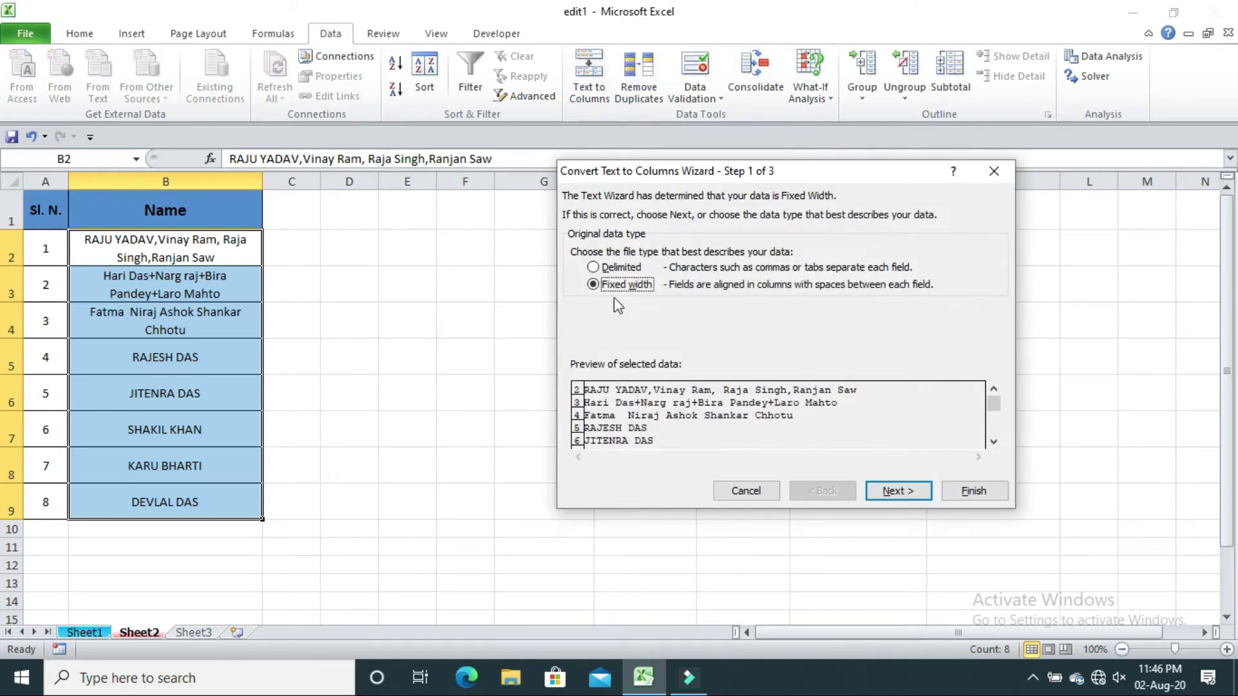
click(594, 268)
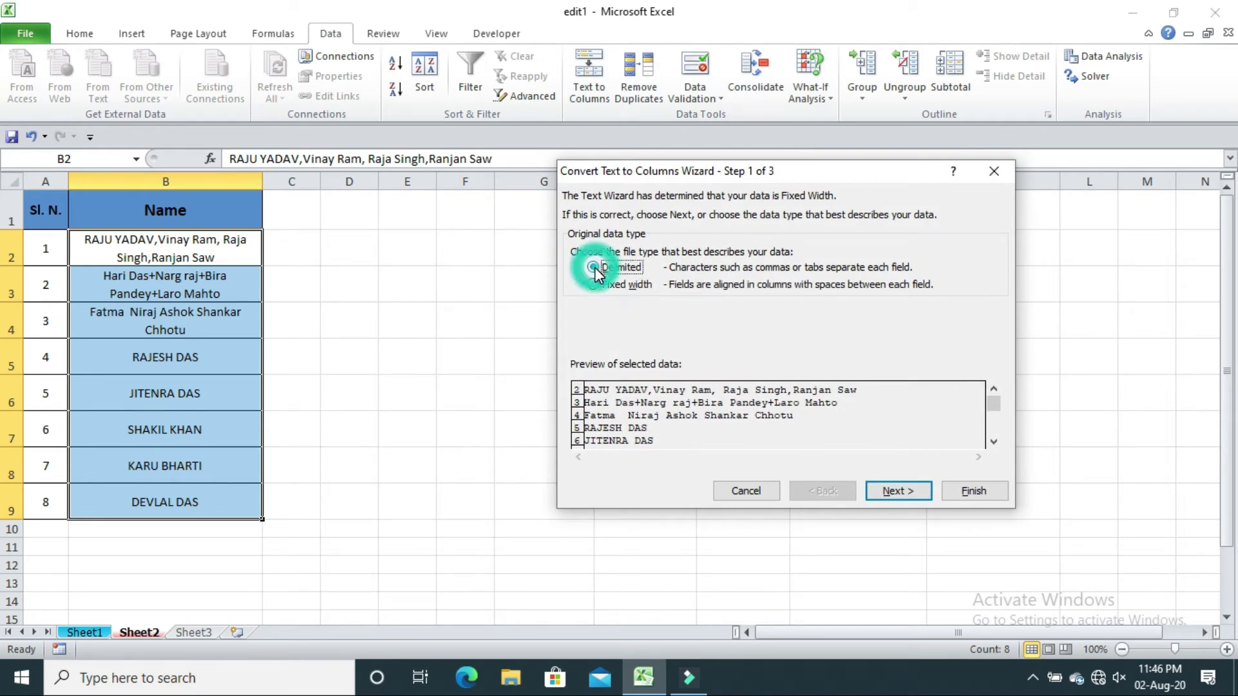
Replace the preset delimiters with Space, Comma and a custom '+' separator.
click(903, 491)
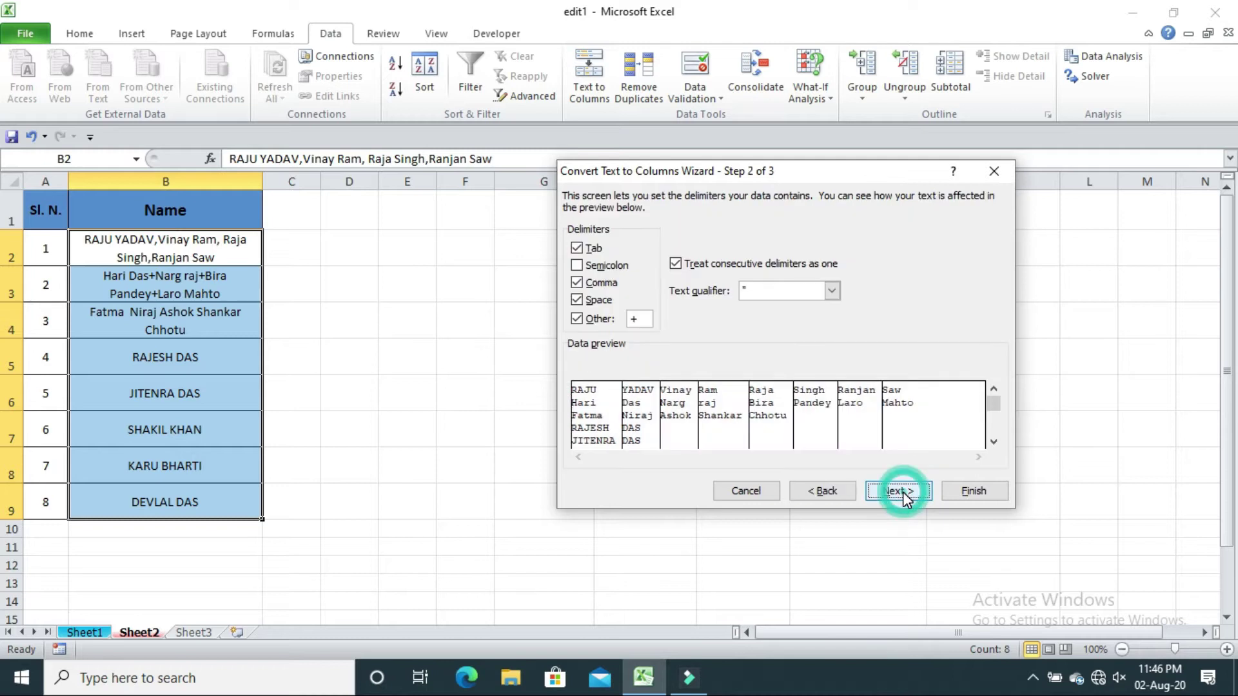
click(576, 283)
click(576, 300)
click(576, 318)
double_click(634, 319)
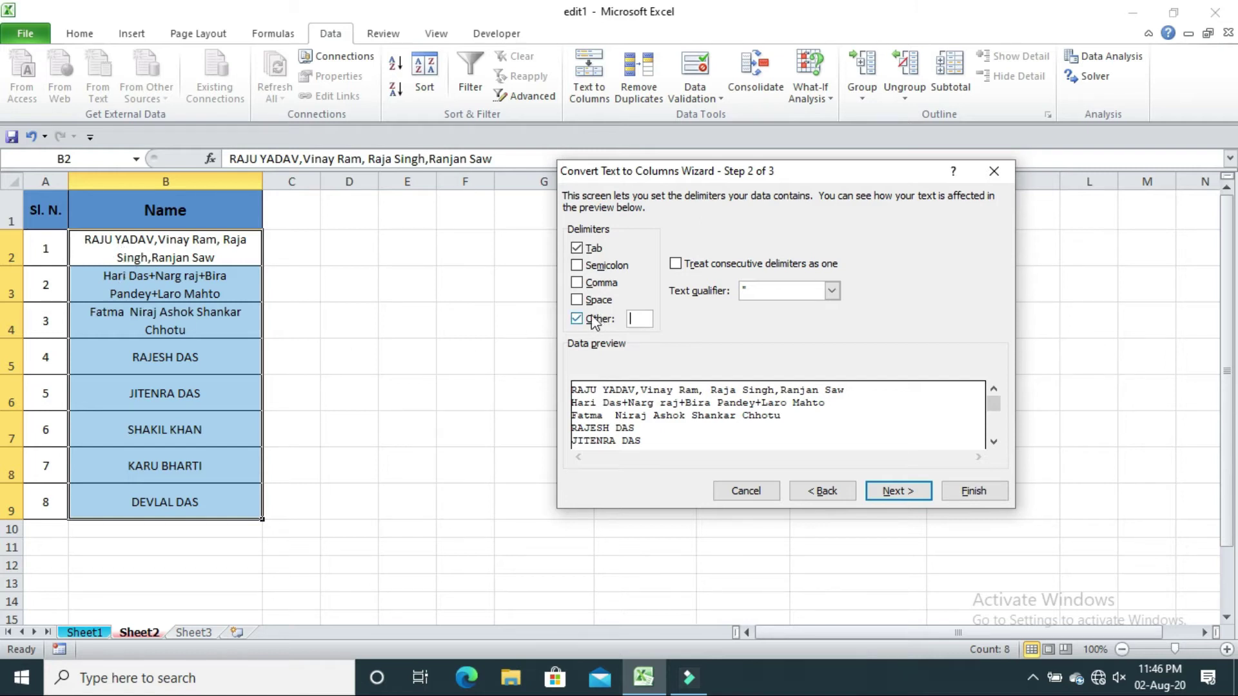
click(576, 300)
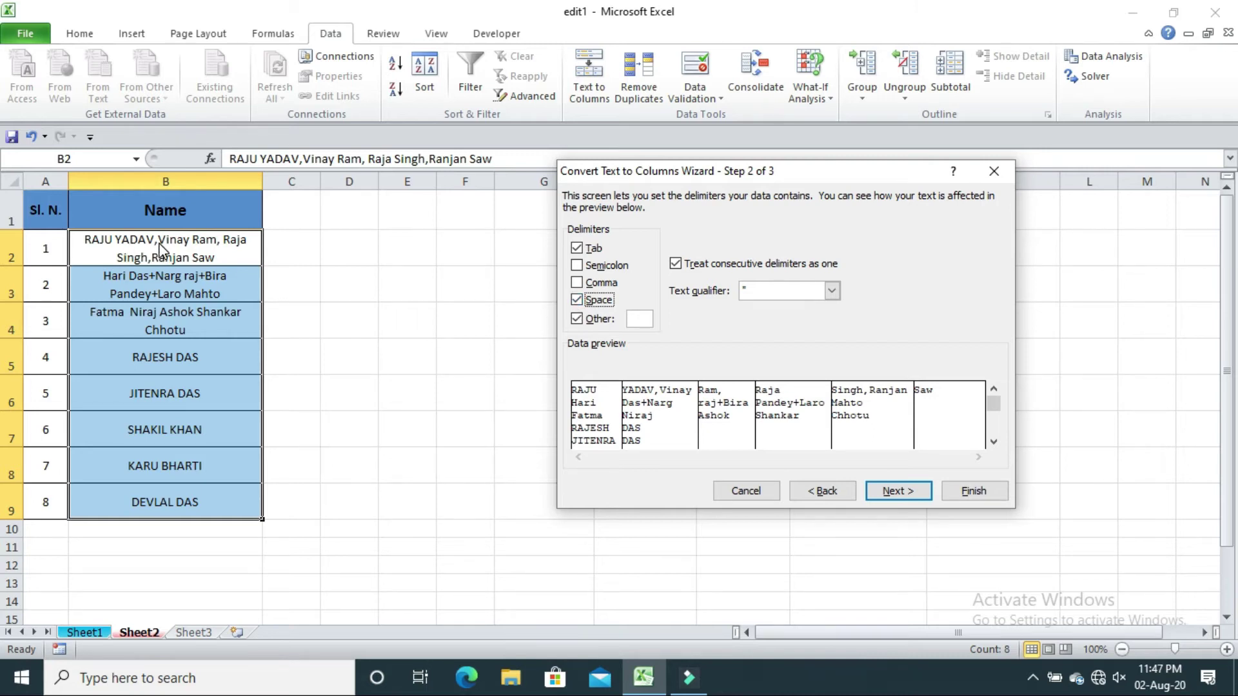
click(576, 284)
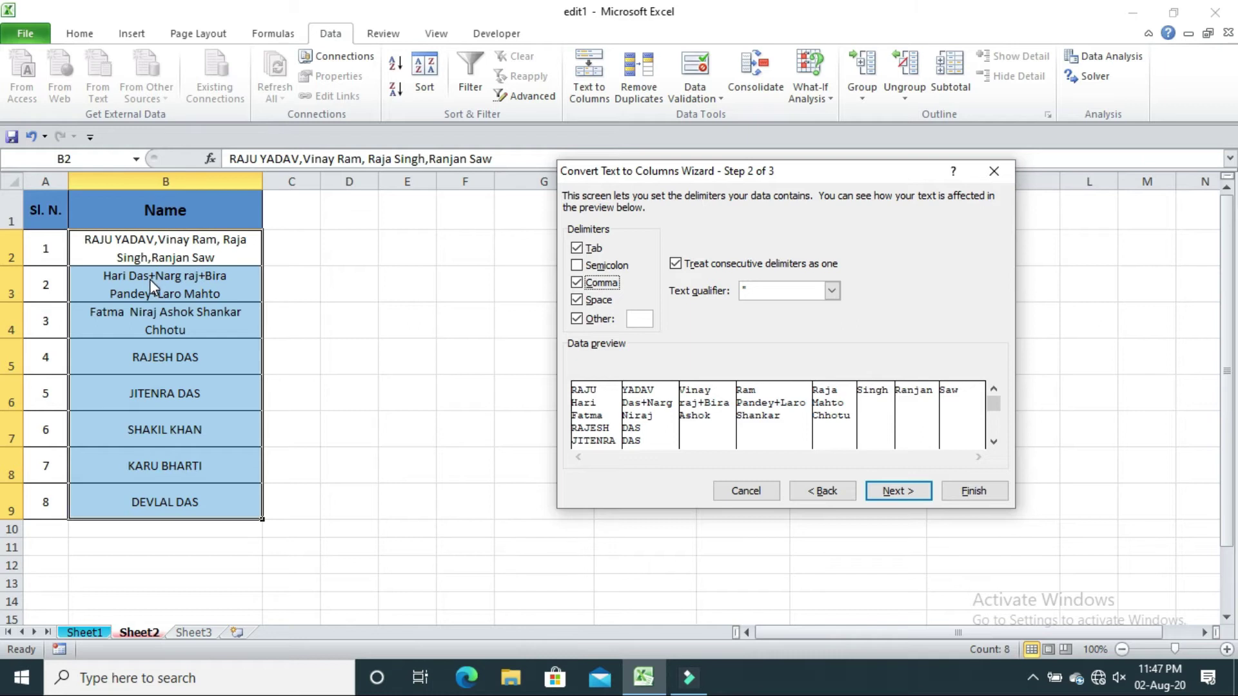
double_click(580, 324)
text(+)
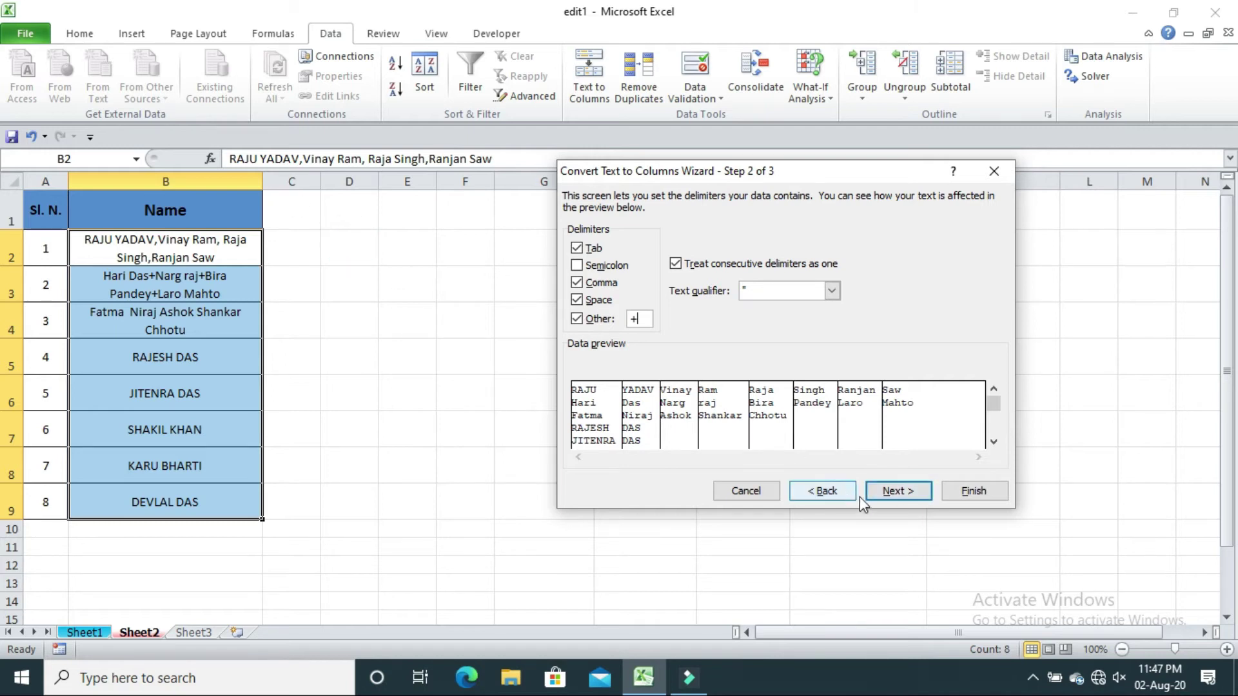
Finish the wizard so names fill columns B–I, check the cells, and go to Sheet1.
click(900, 493)
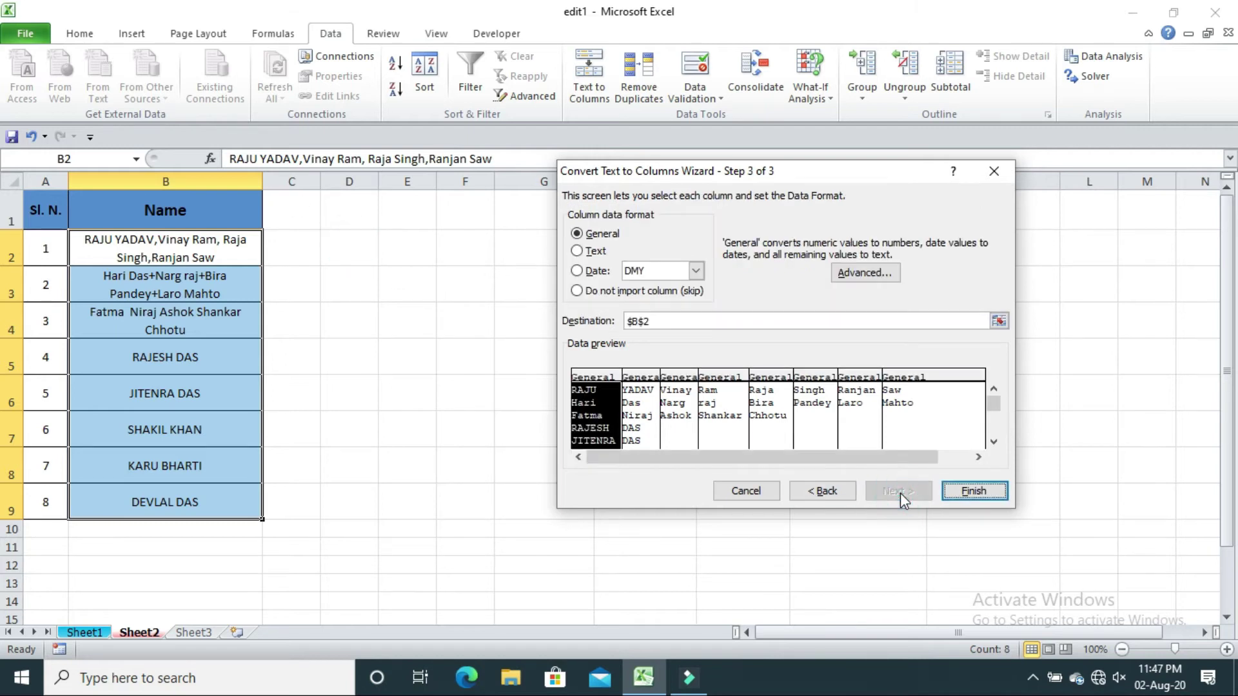
click(973, 491)
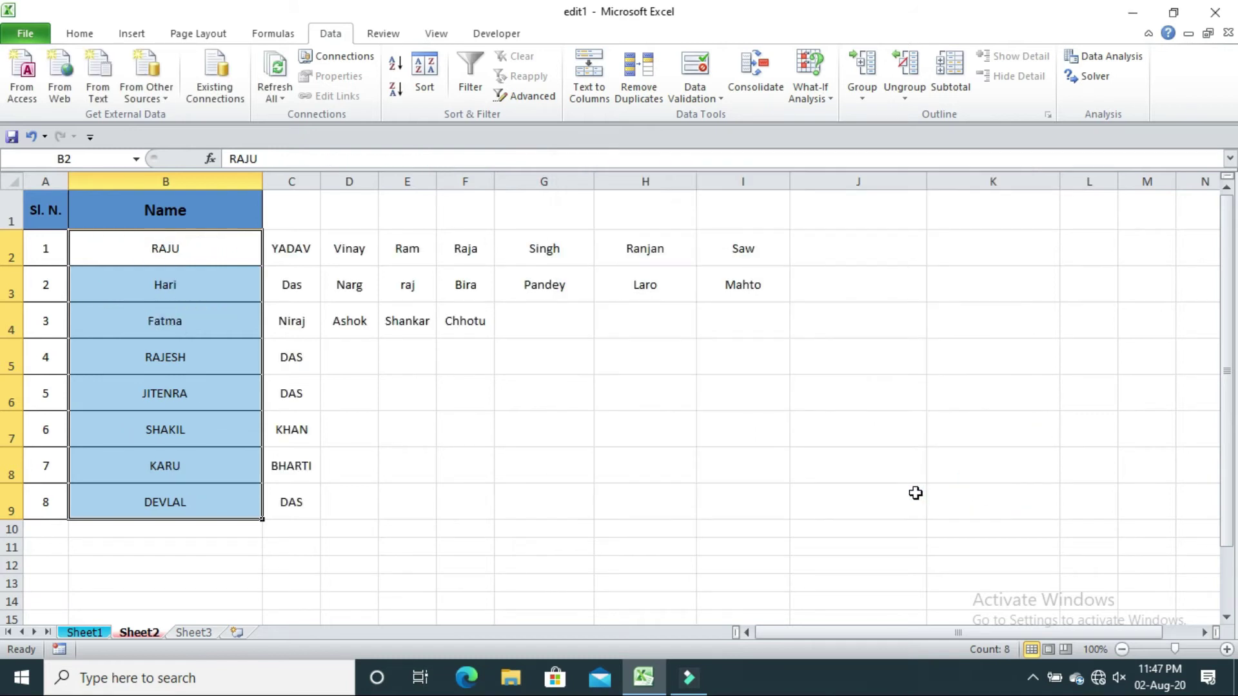
click(361, 327)
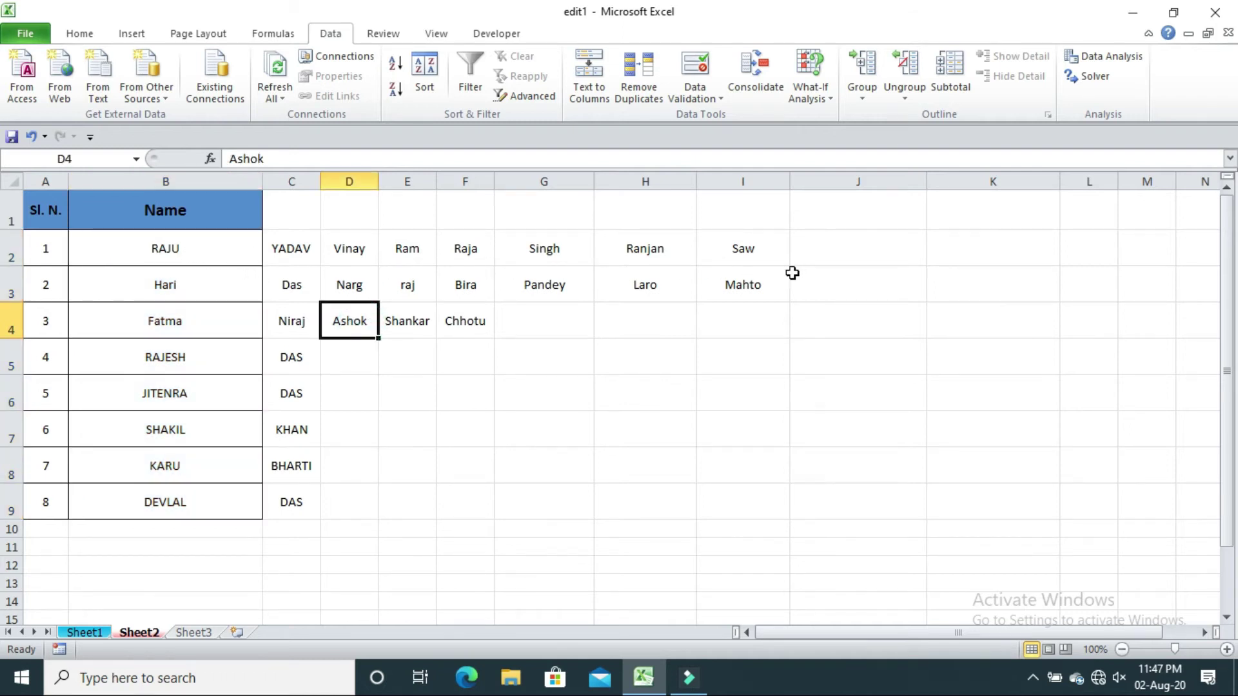
click(204, 257)
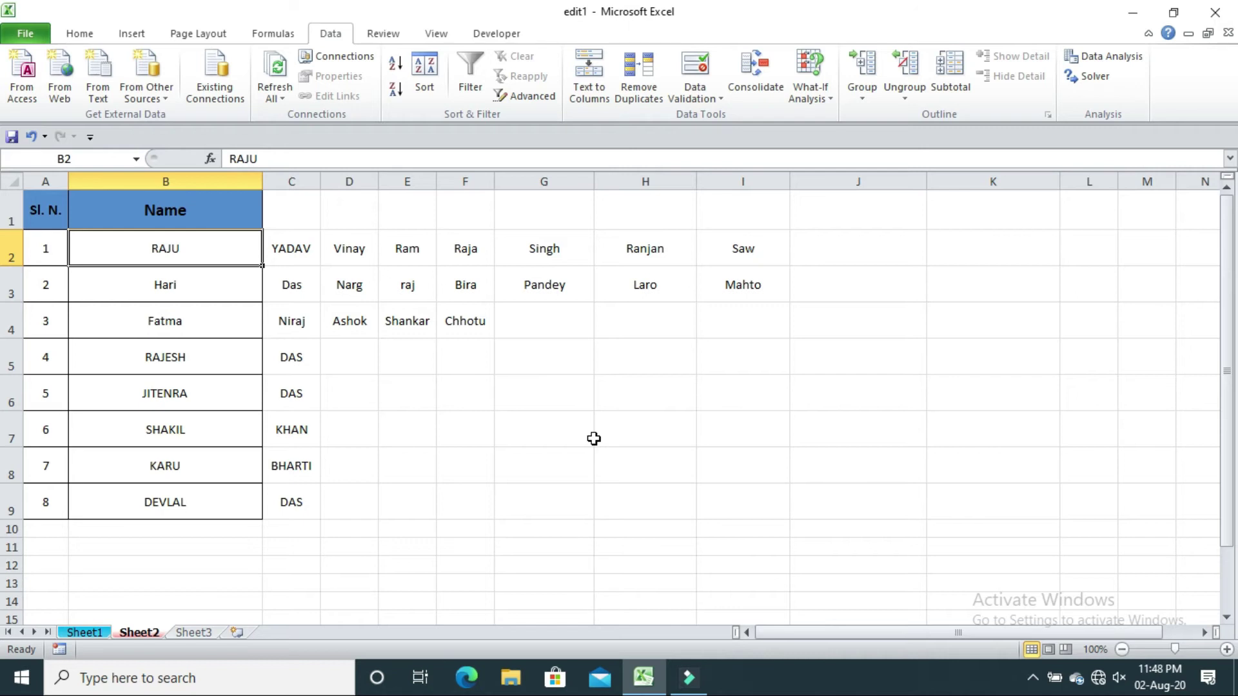
click(85, 632)
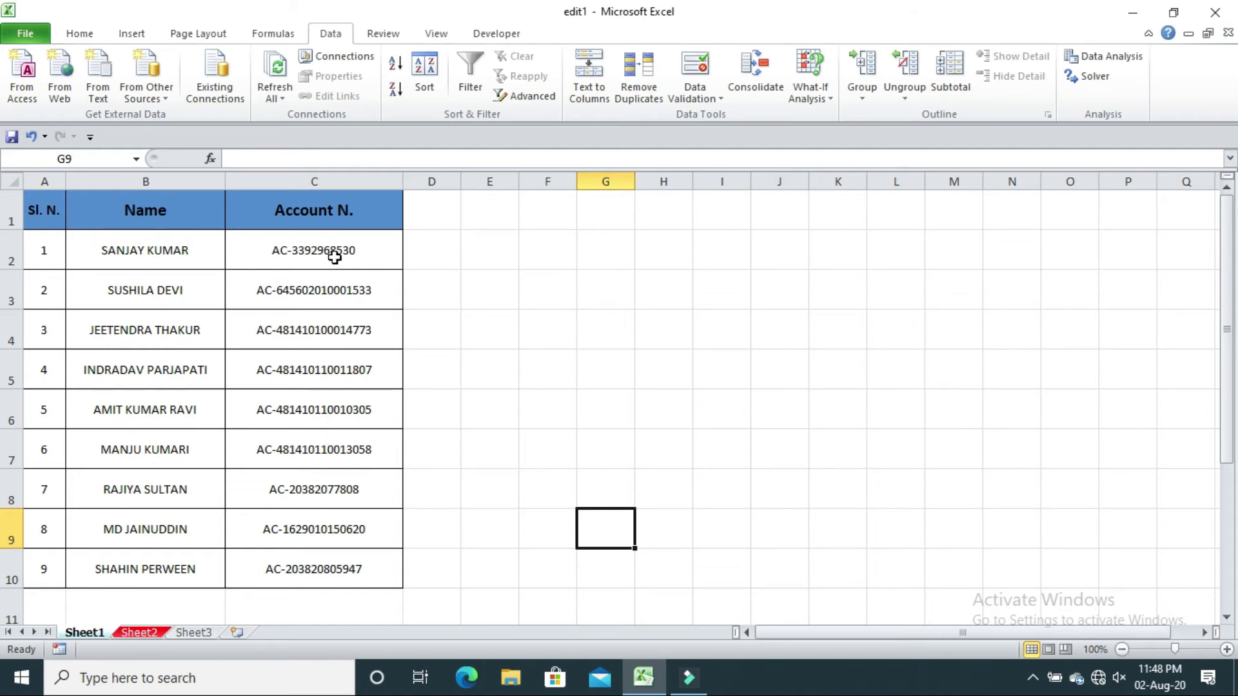
Replace 'AC-' with nothing in C2:C10, stripping the prefix from all nine account numbers.
drag(343, 252, 337, 455)
drag(323, 561, 324, 558)
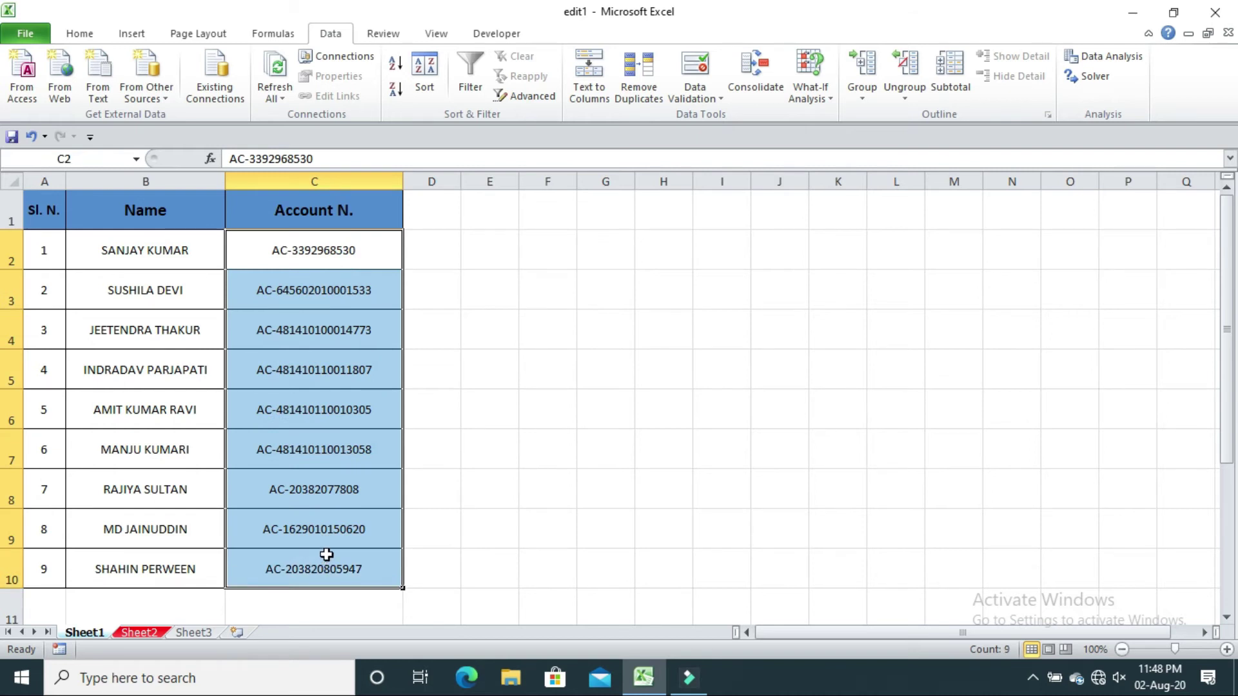
key(ctrl+f)
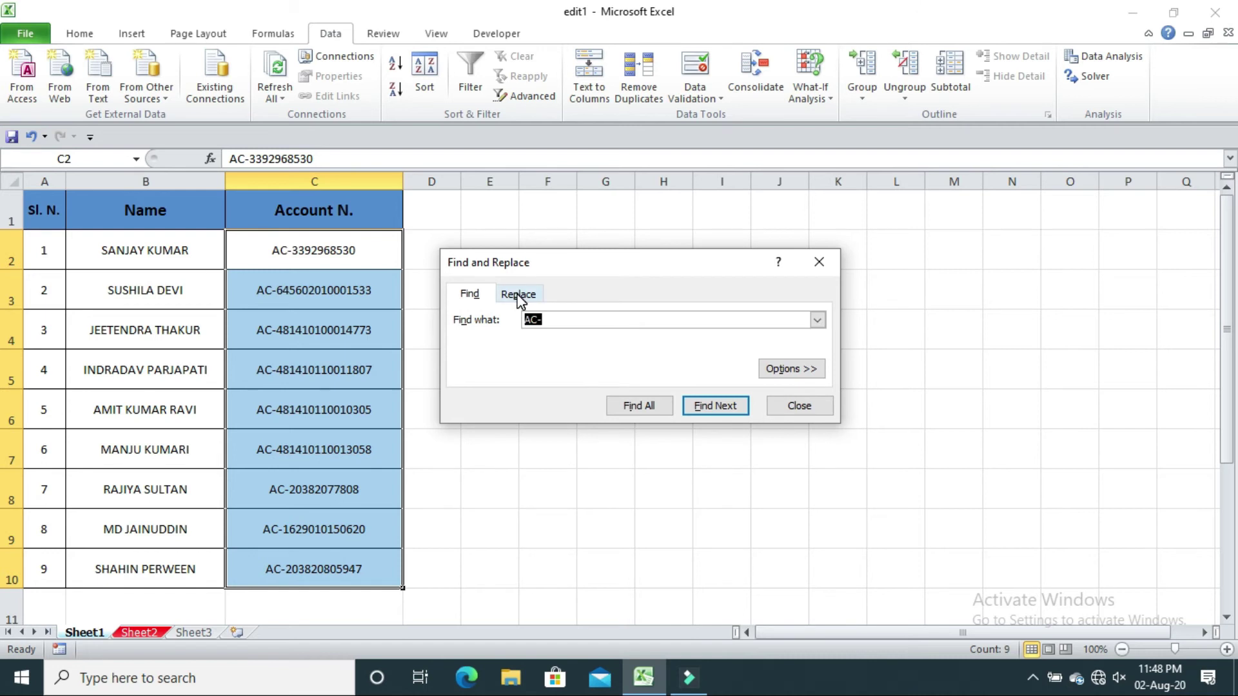
key(BackSpace)
click(522, 299)
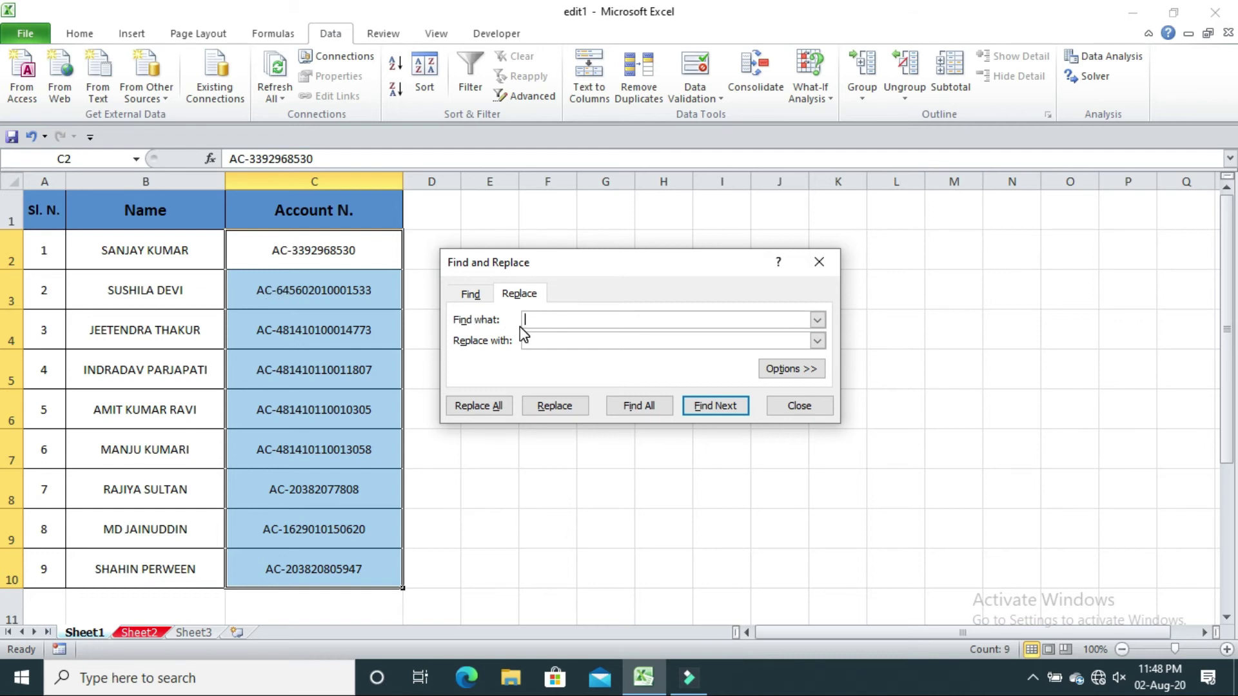
text(AC)
text(-)
click(534, 342)
click(488, 406)
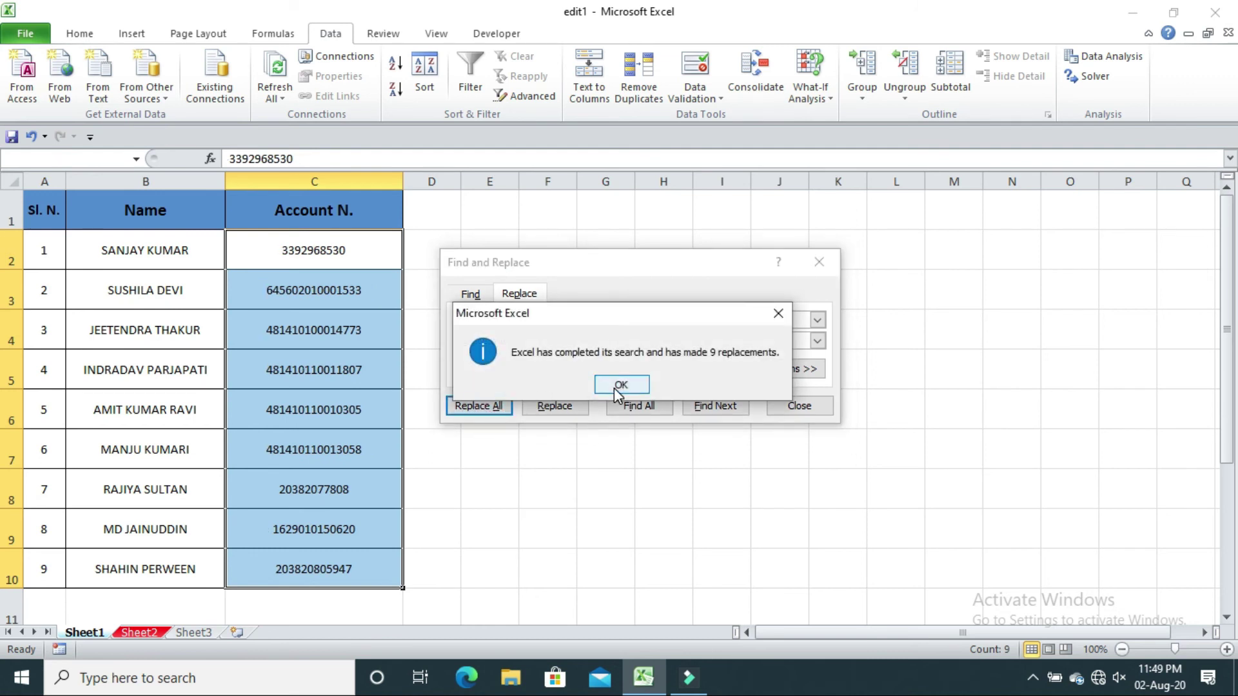
click(616, 387)
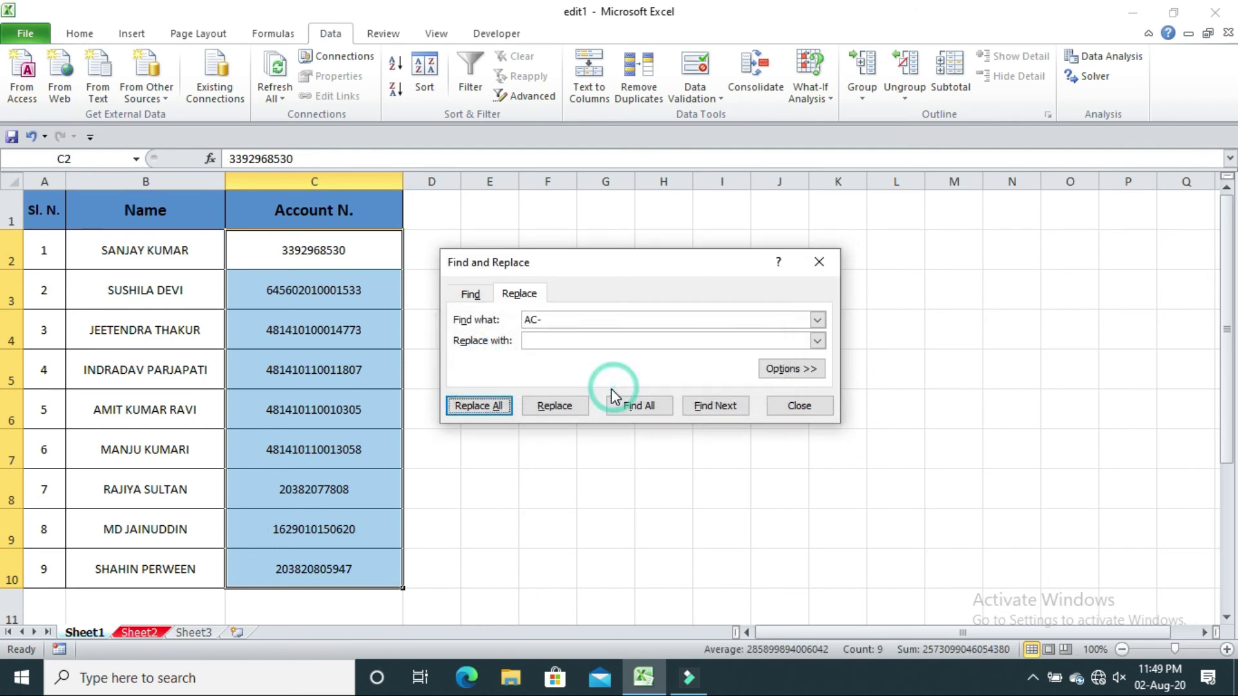
Close Find and Replace and click empty cell E4 to deselect column C.
click(799, 406)
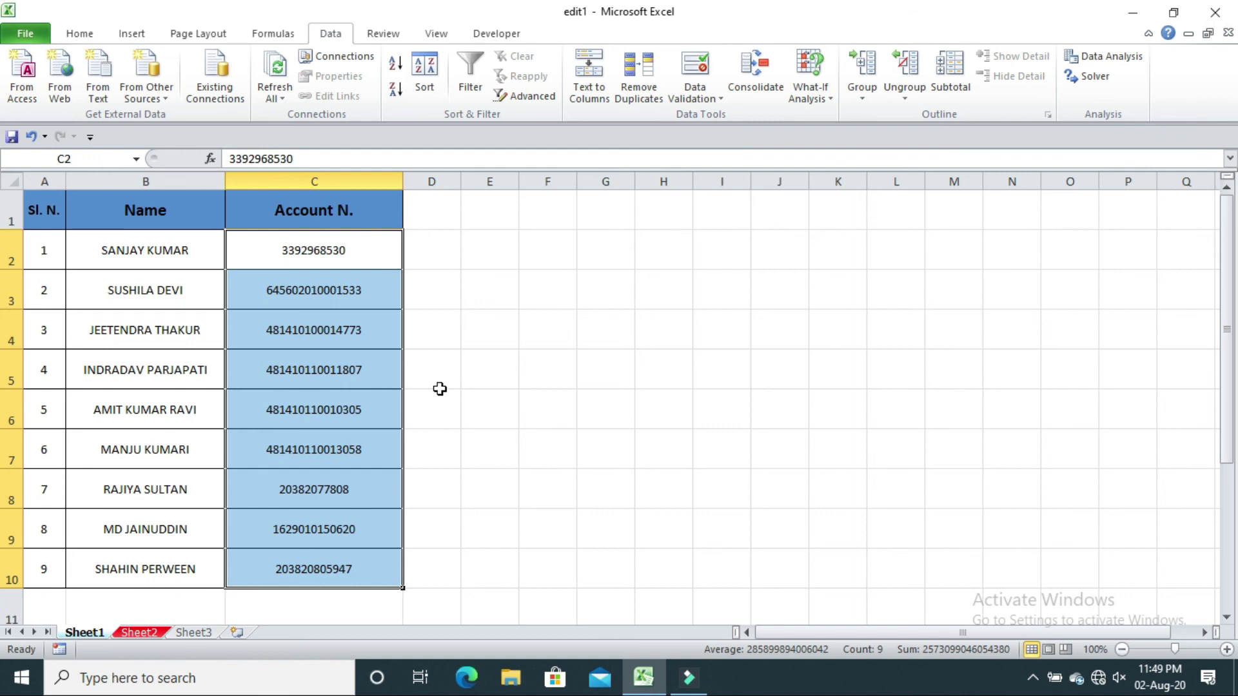
click(465, 338)
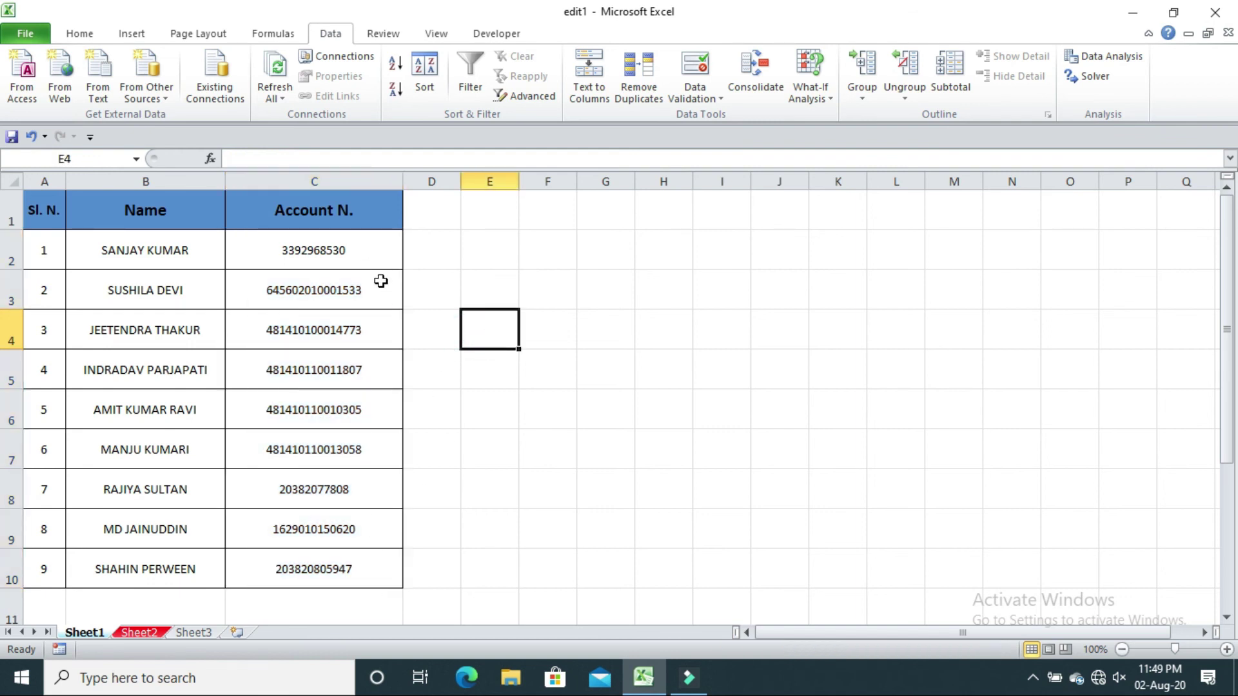